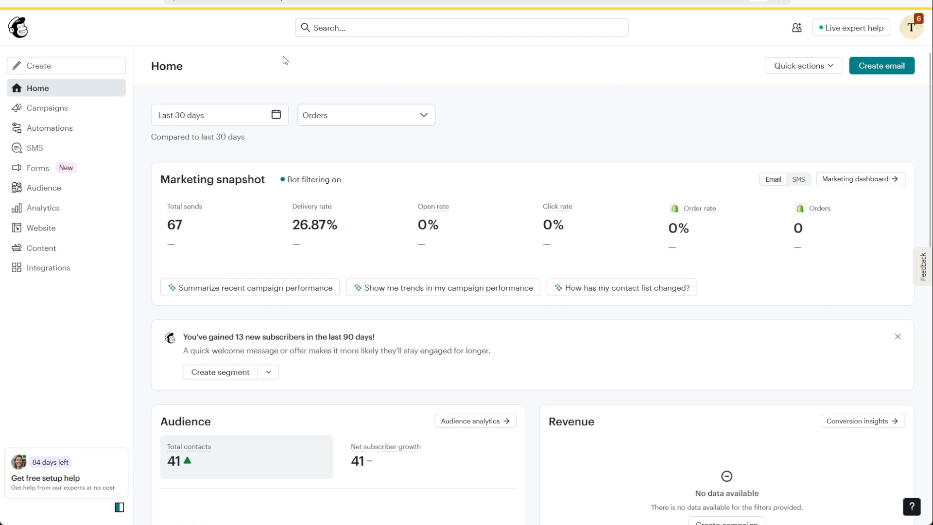
Open the Monthly Newsletter draft for editing from the list of all campaigns.
click(61, 111)
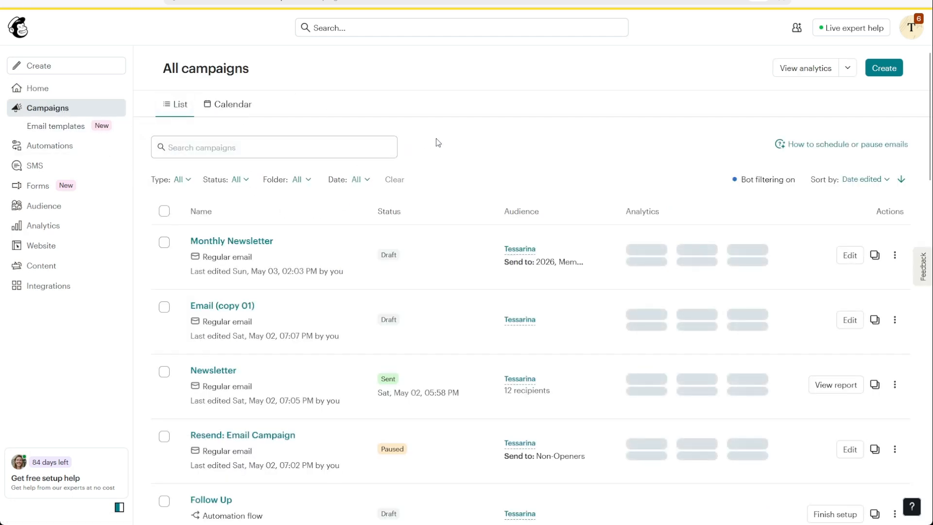
scroll(465, 137, down, 2)
scroll(464, 137, down, 3)
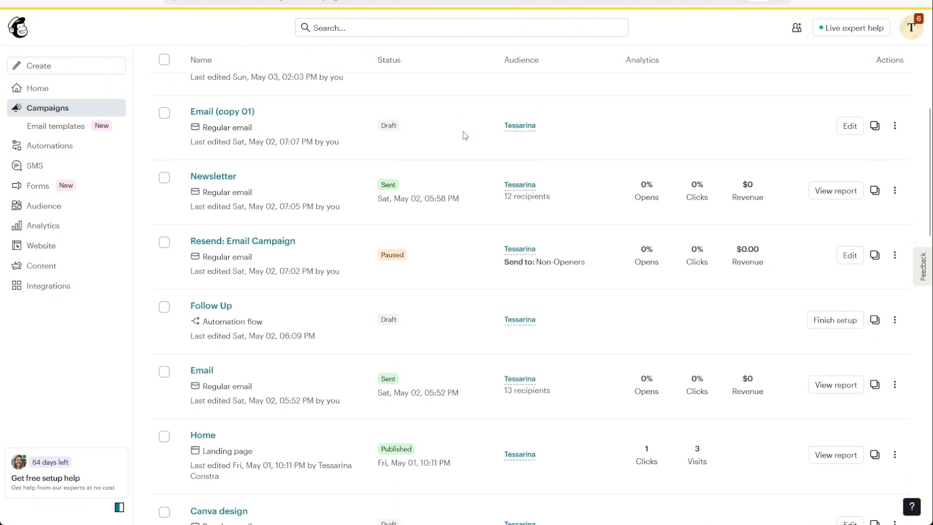
scroll(463, 136, up, 1)
scroll(426, 159, up, 1)
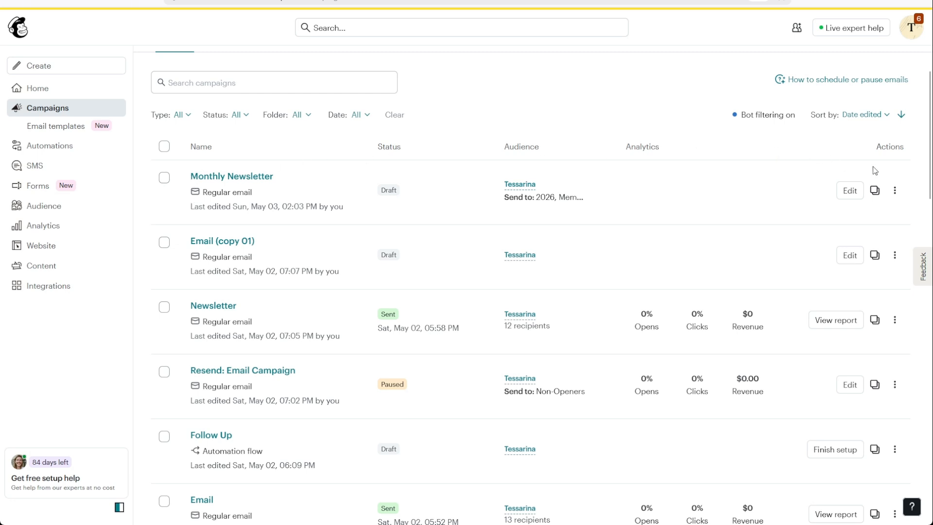
click(851, 191)
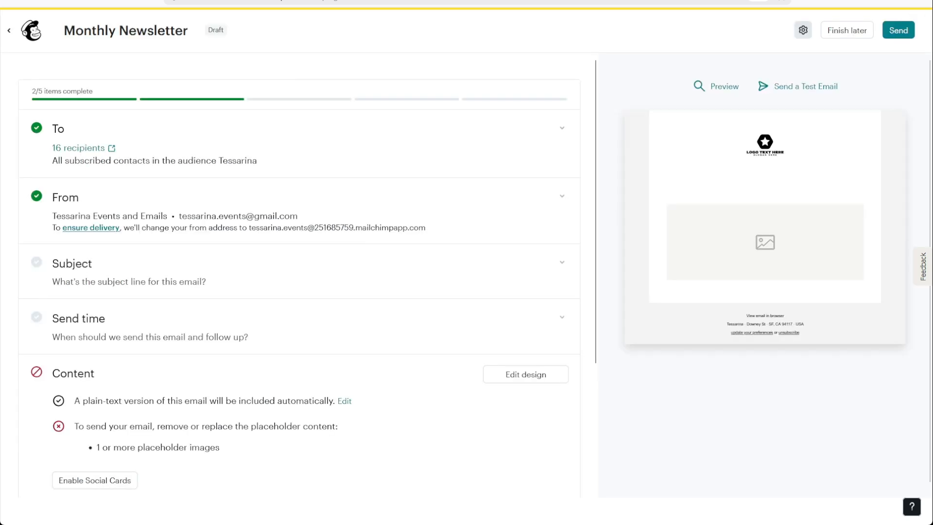
Look through the recipient tags and save the newsletter's recipients as All email subscribers.
mouse_move(635, 162)
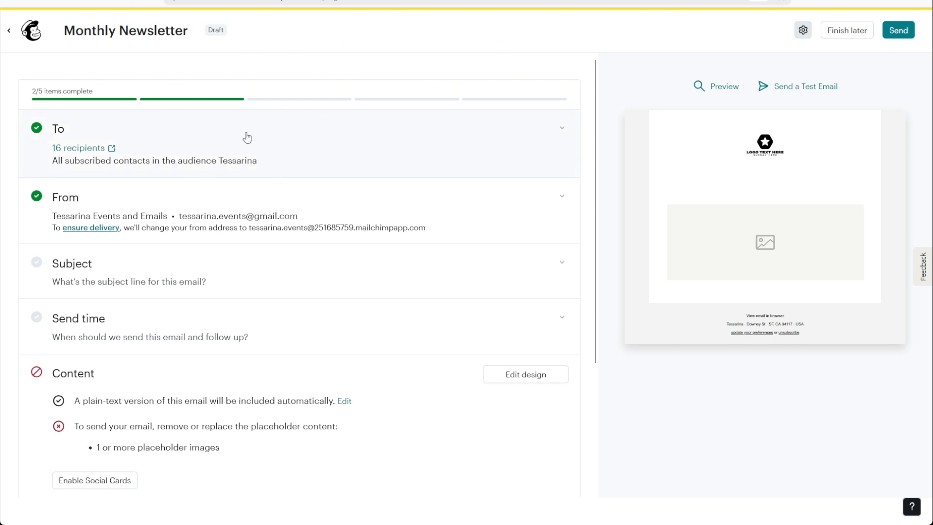
click(292, 146)
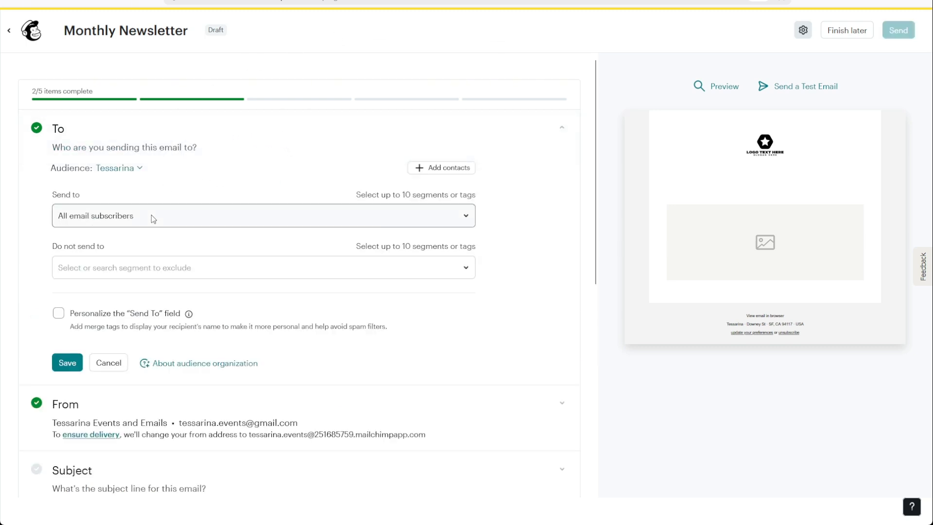
click(202, 222)
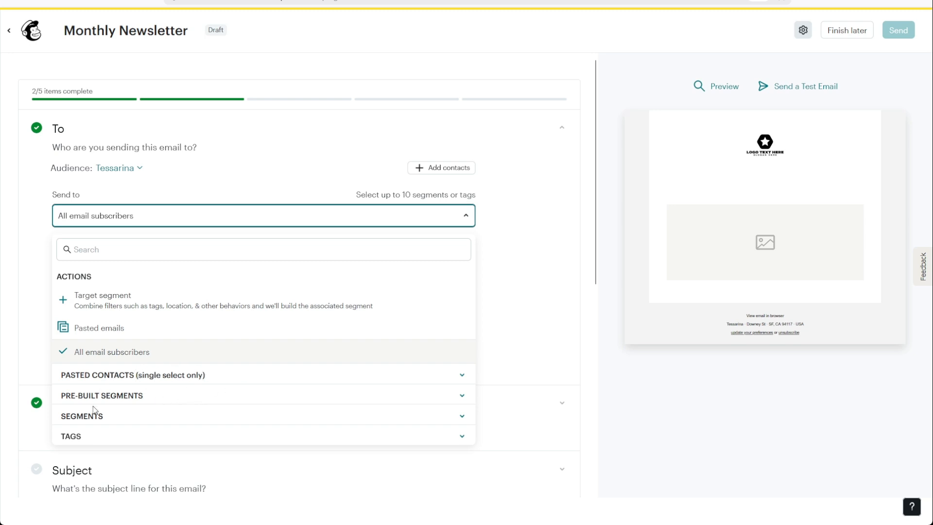
click(463, 437)
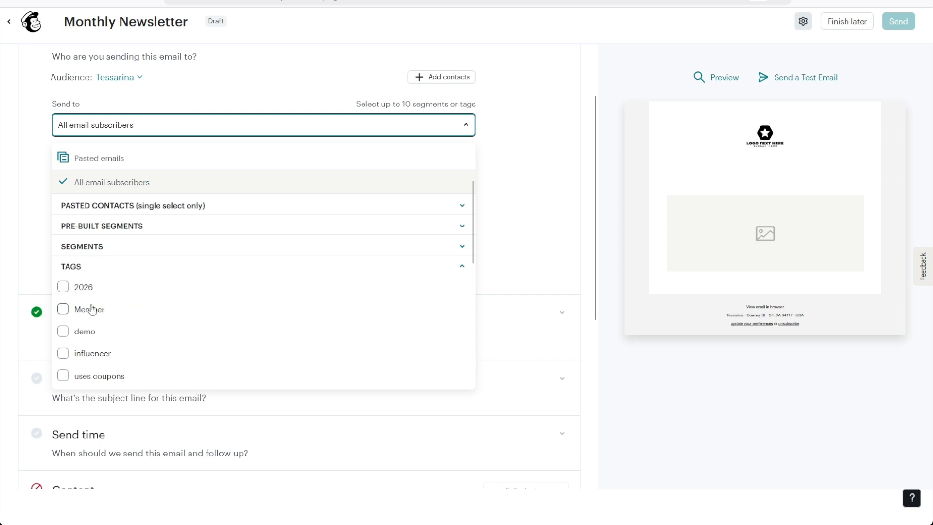
click(11, 201)
scroll(197, 211, up, 1)
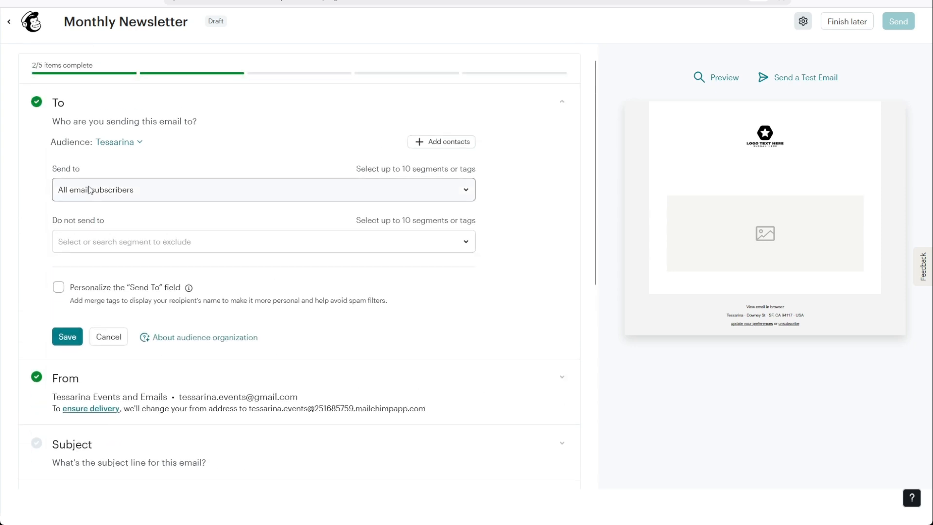
click(68, 337)
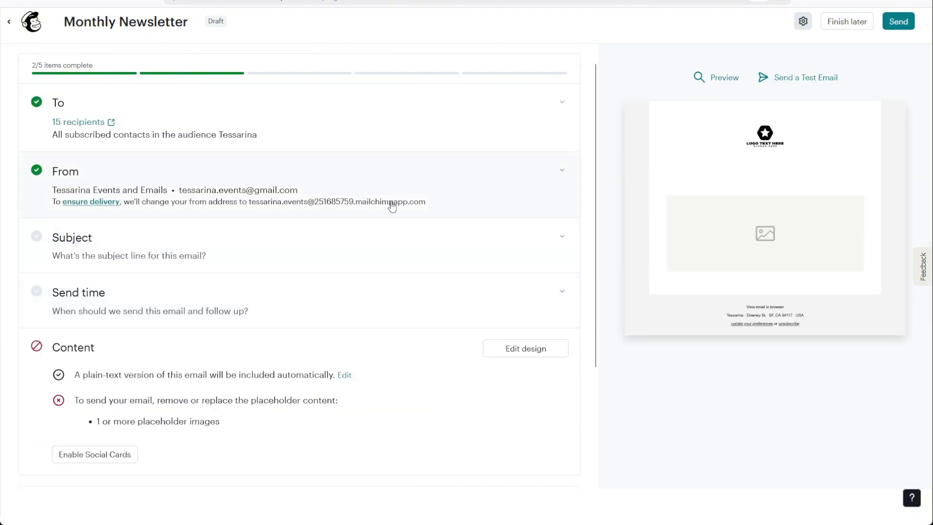
Shorten the newsletter's sender name to just its first word.
click(300, 187)
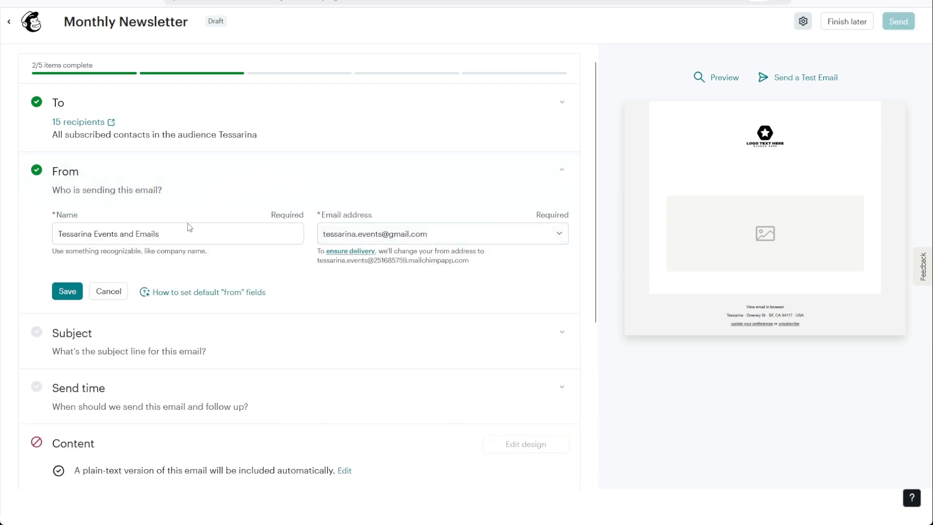
drag(187, 235, 25, 257)
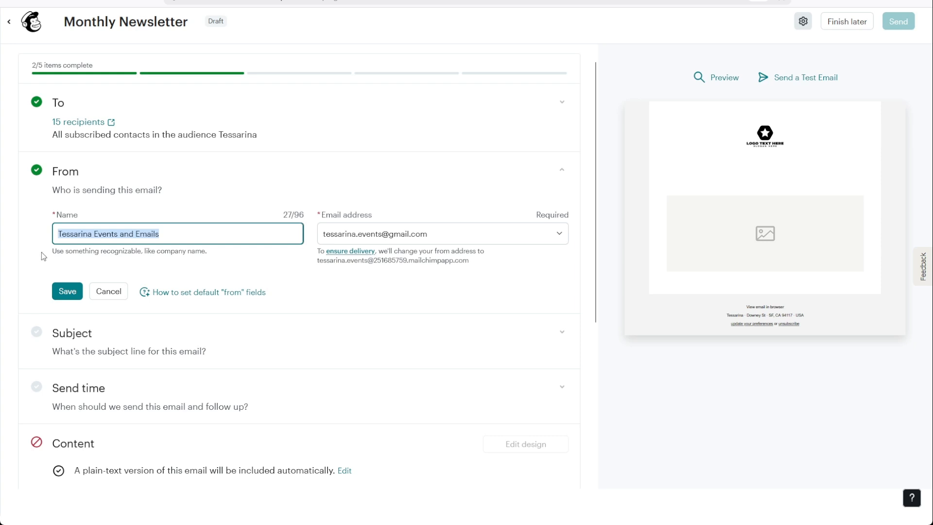
click(42, 256)
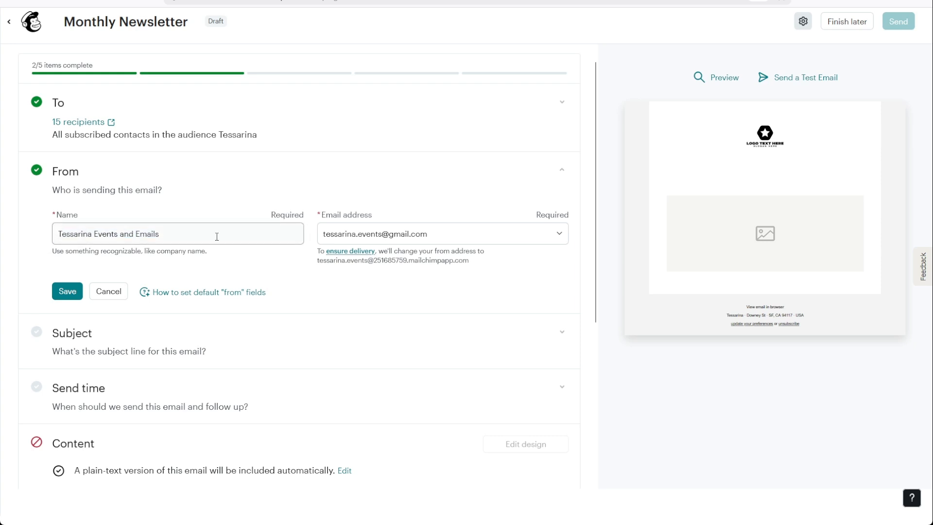
click(185, 236)
drag(185, 236, 98, 237)
key(BackSpace)
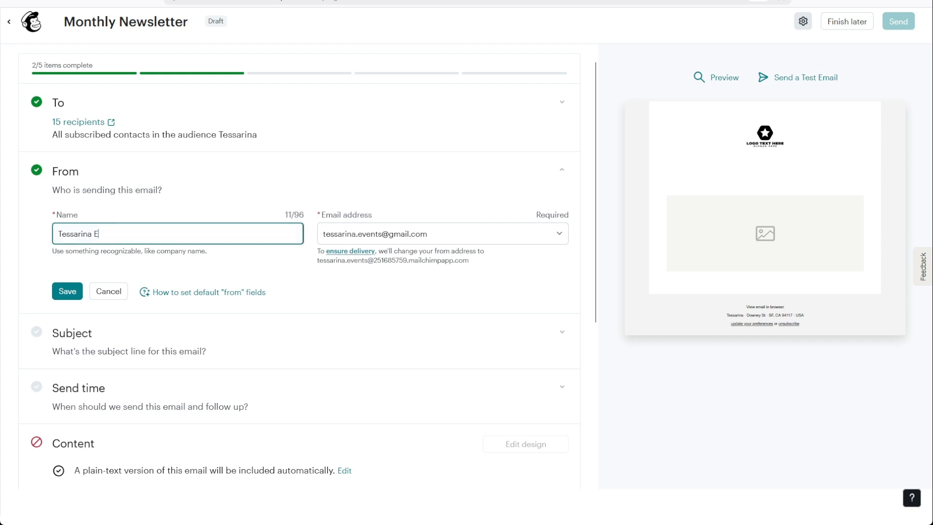
key(BackSpace)
key(BackSpace)
Choose the business events address as the sender's email from the suggested addresses and save the From details.
click(442, 237)
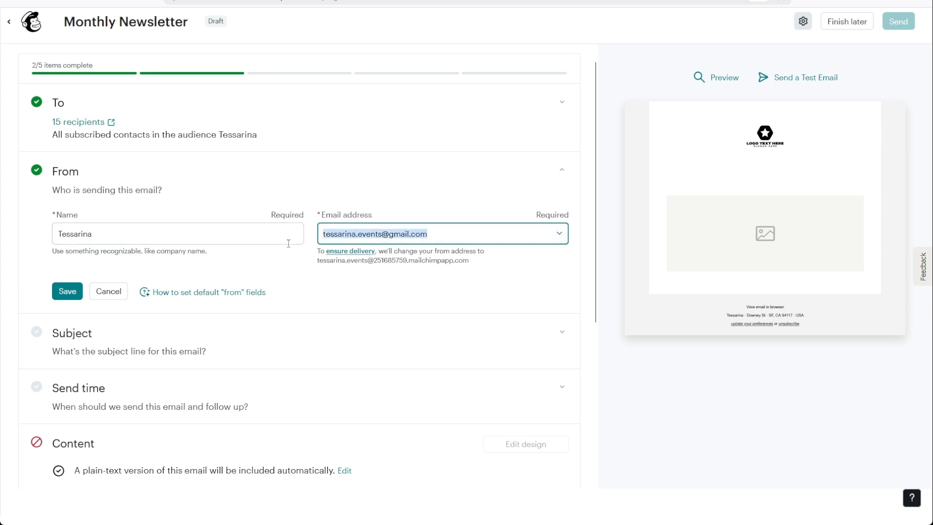
click(337, 258)
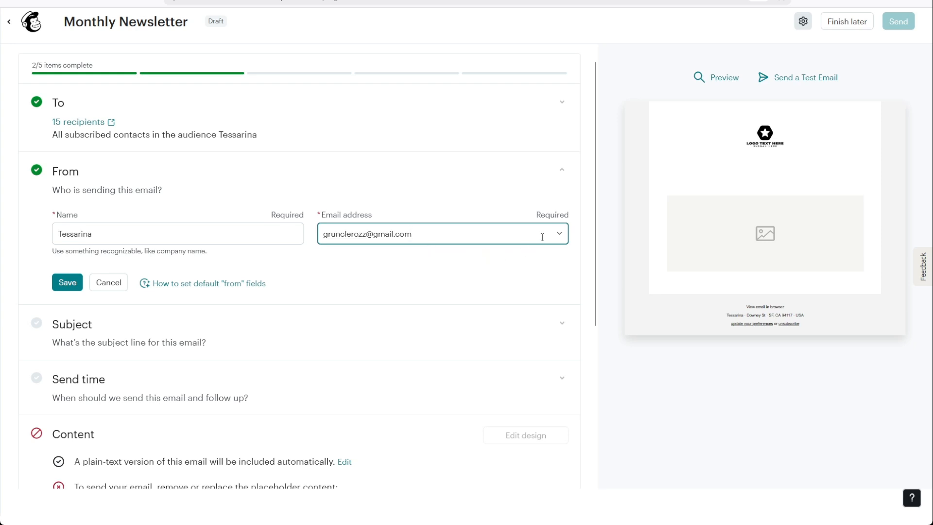
click(560, 233)
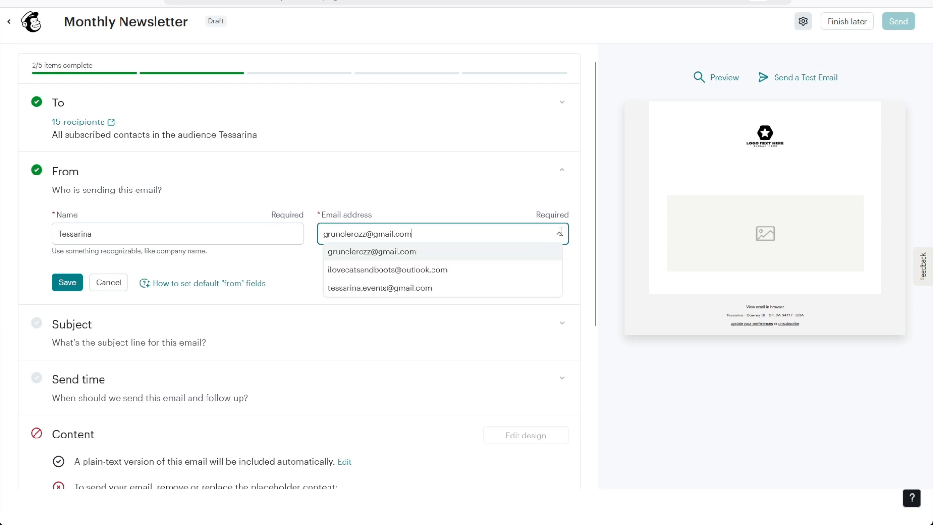
click(410, 288)
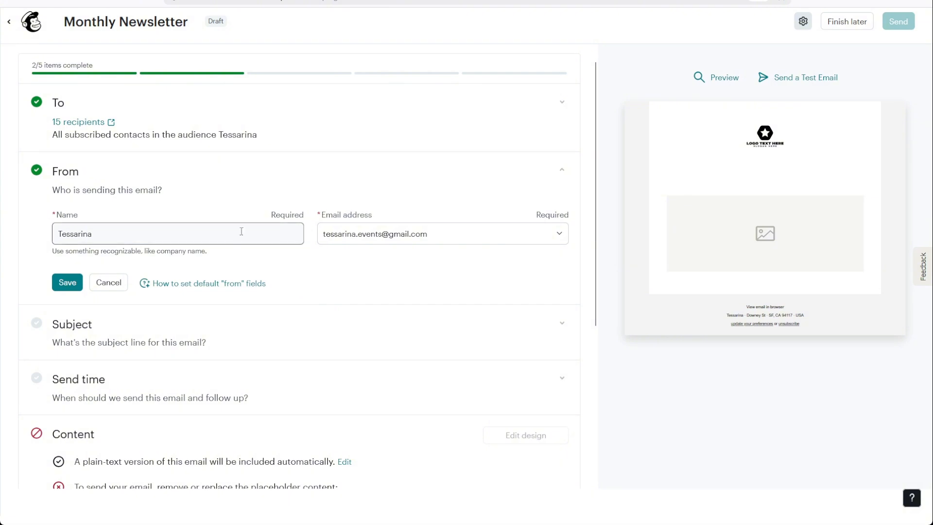
click(70, 285)
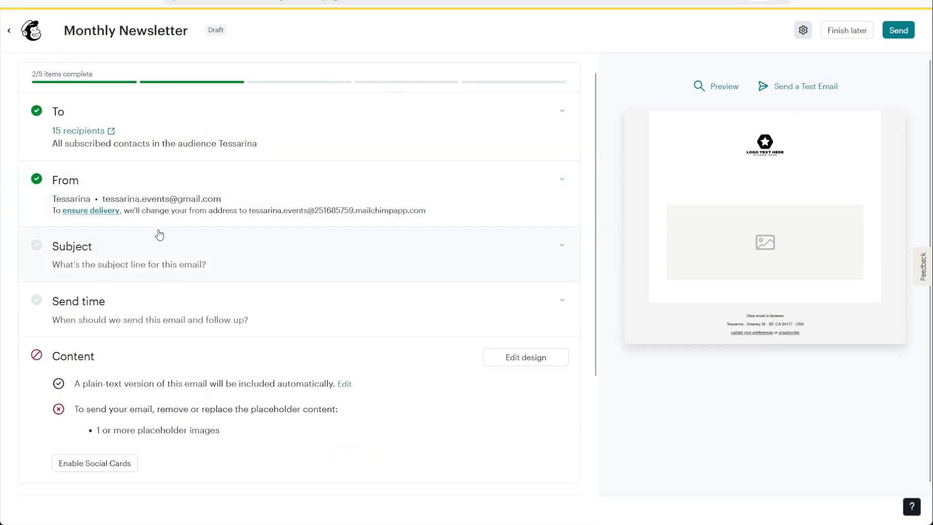
Set the subject line to "Monthly Newsletter", leave the preview text empty and save the subject.
click(280, 265)
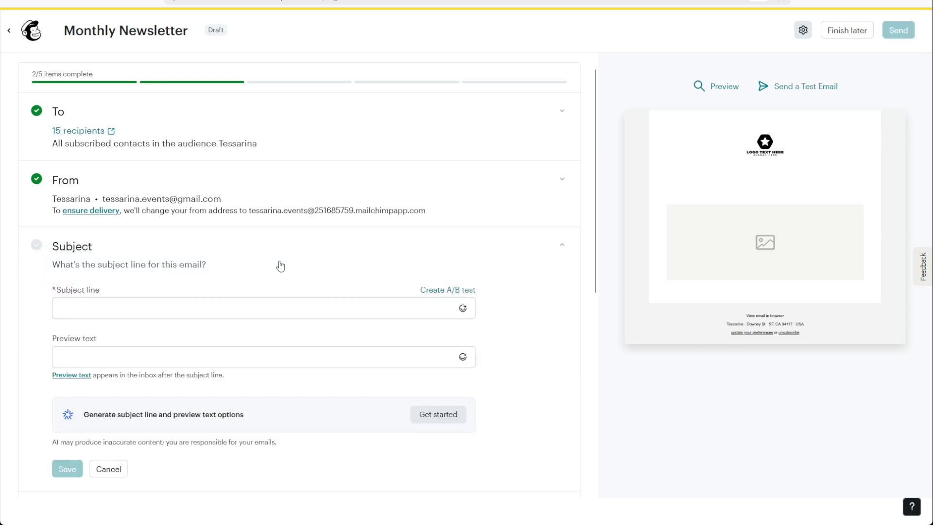
click(257, 305)
text(Month)
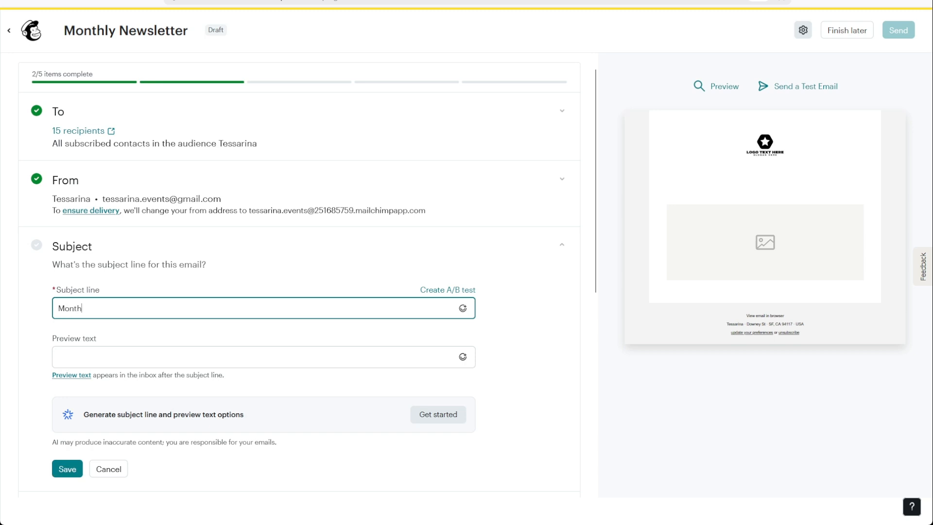
text(ly Newsletter)
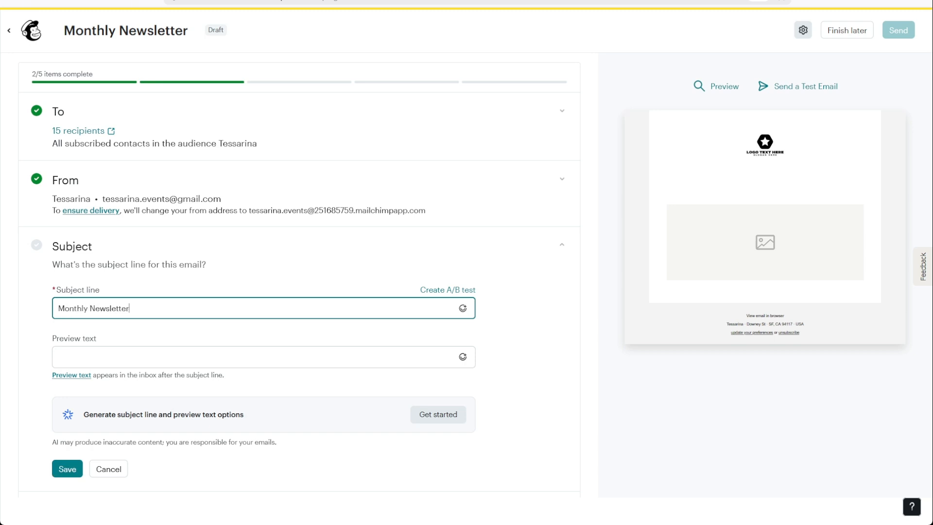
click(281, 357)
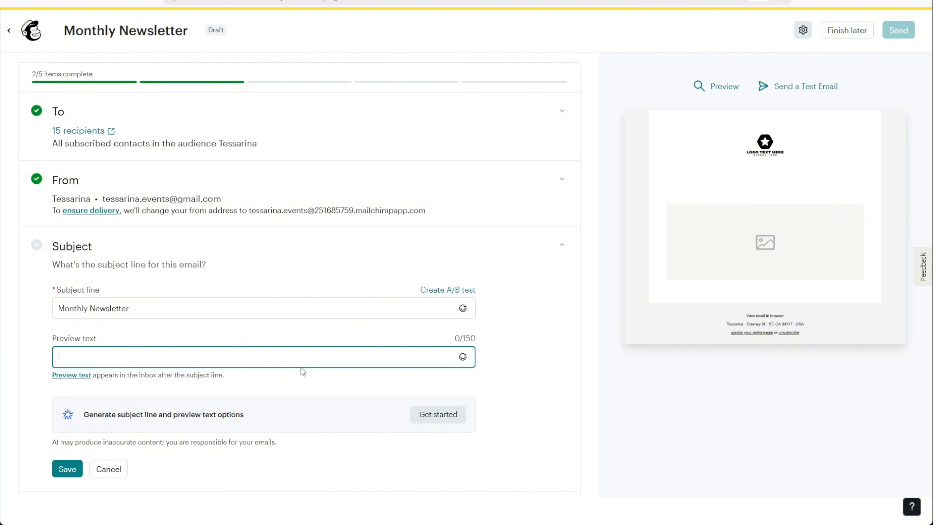
click(68, 470)
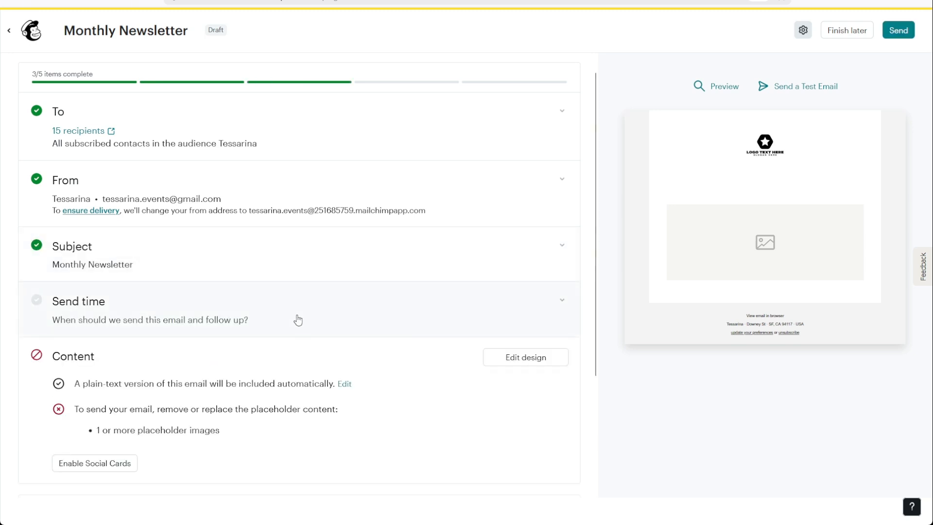
Compare the Send now and Schedule options under Send time and browse the delivery date calendar to June 2026.
click(298, 320)
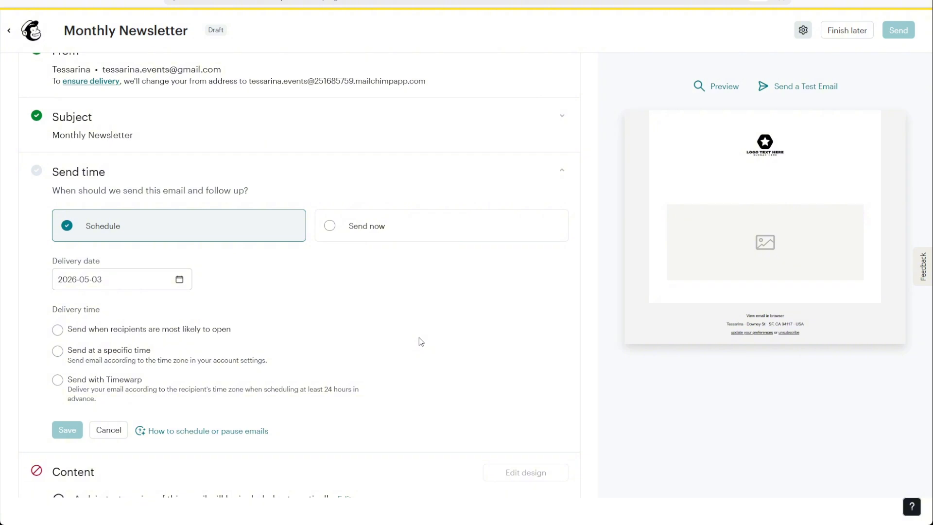
click(447, 232)
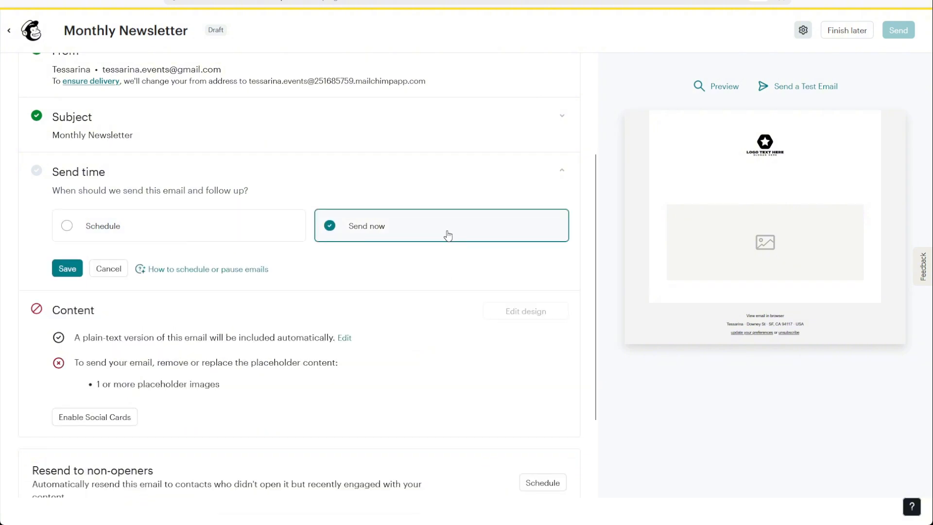
click(272, 234)
click(148, 273)
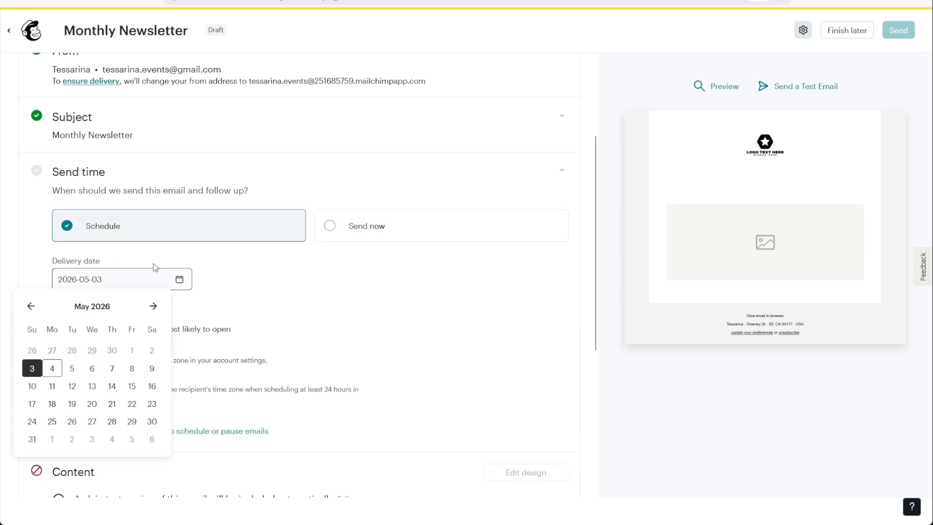
click(150, 318)
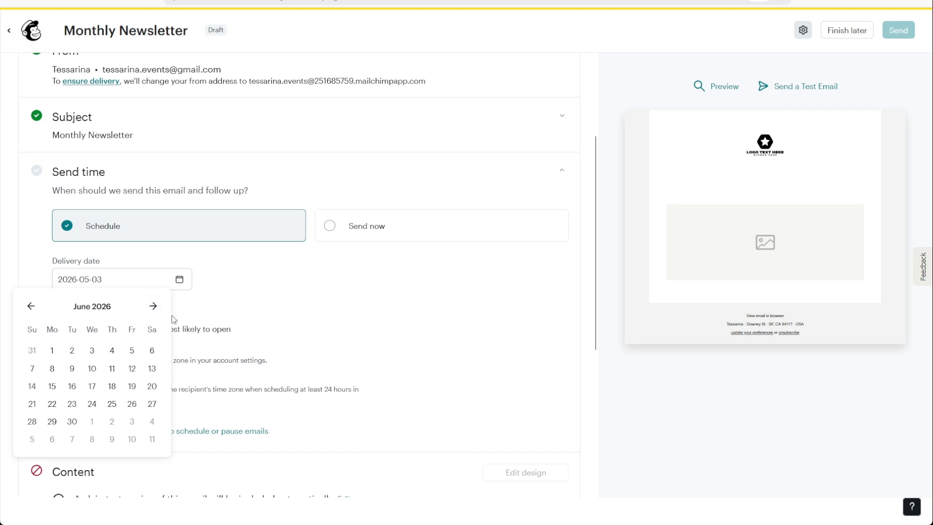
key(Escape)
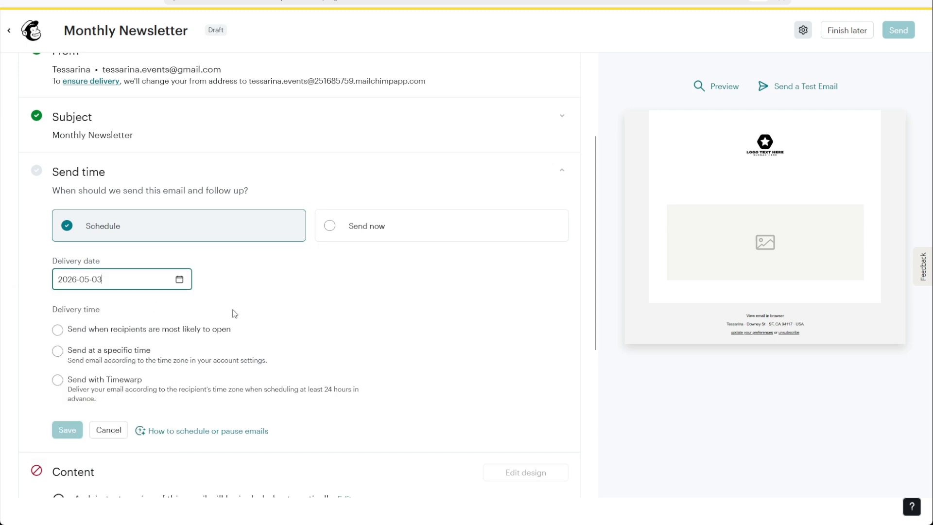
drag(50, 316, 206, 317)
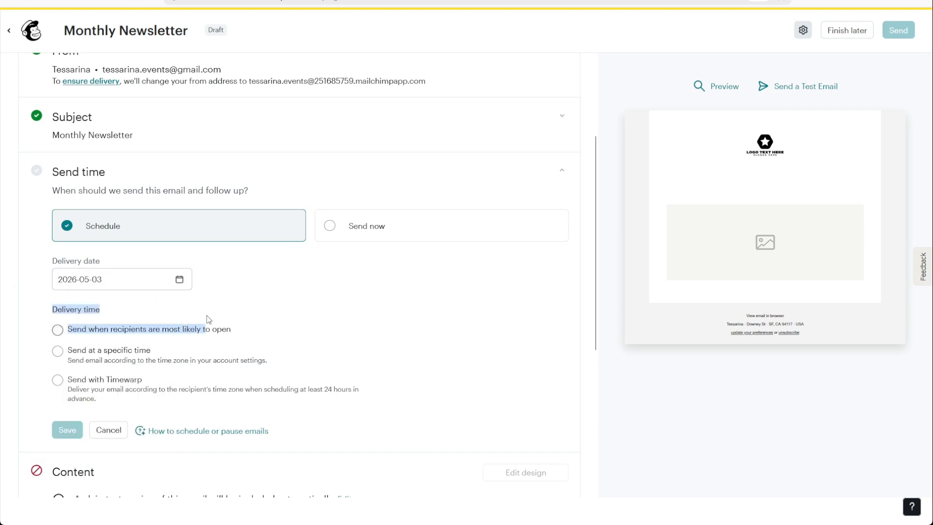
click(204, 313)
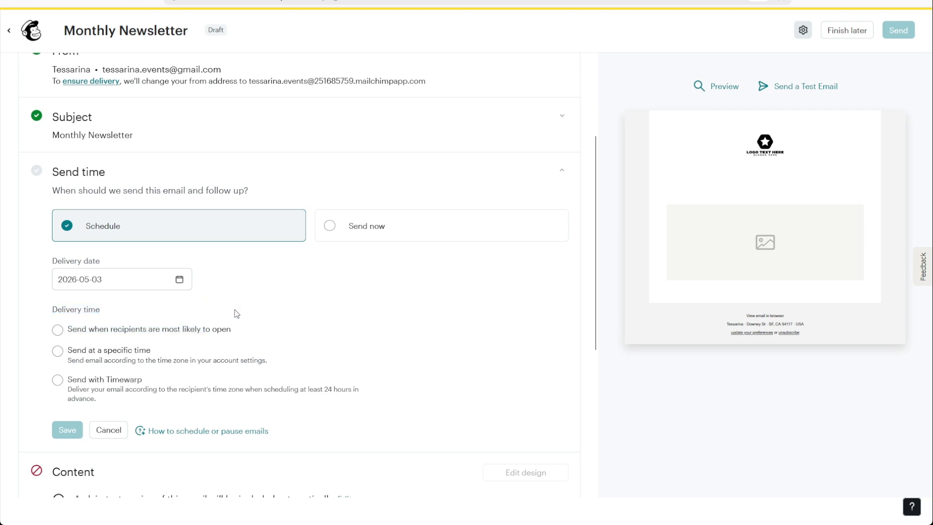
Try the specific-time and Timewarp delivery options and set the delivery time to Send when recipients are most likely to open.
click(212, 333)
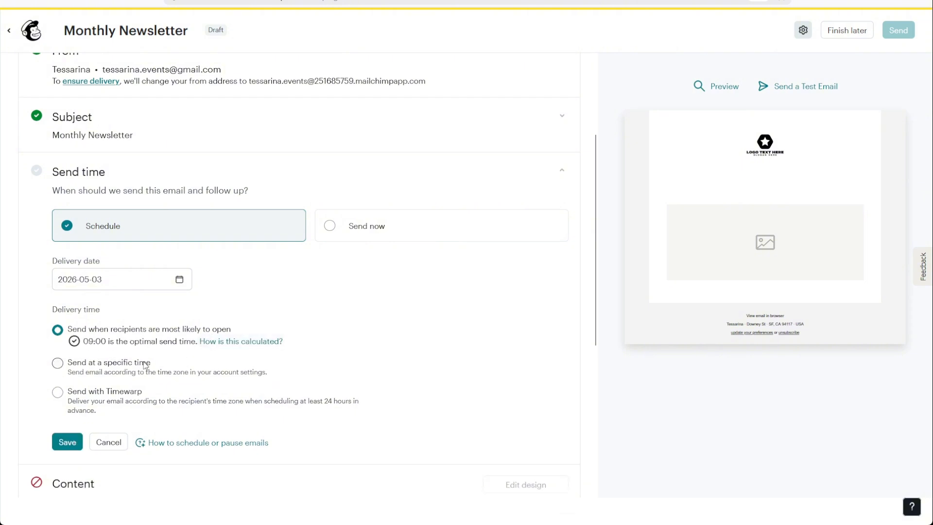
click(146, 365)
scroll(192, 340, down, 1)
click(191, 324)
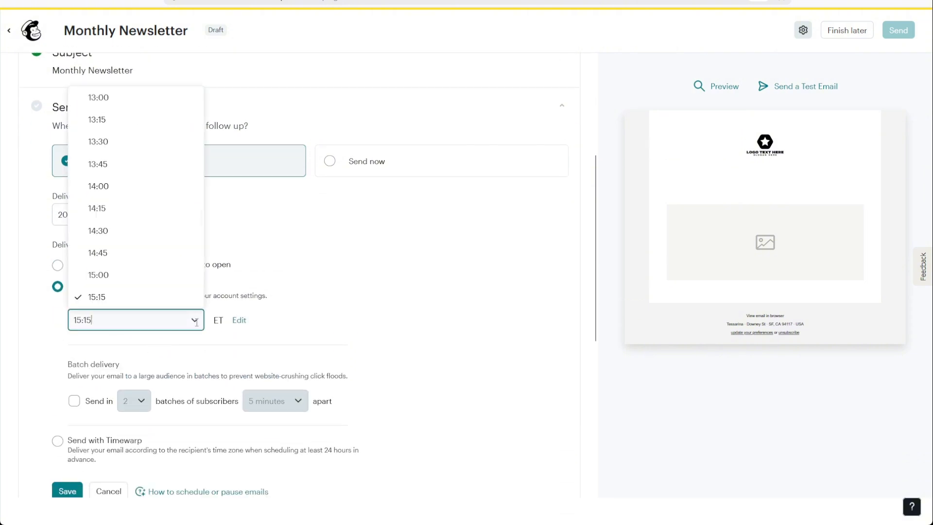
click(192, 323)
scroll(191, 324, down, 3)
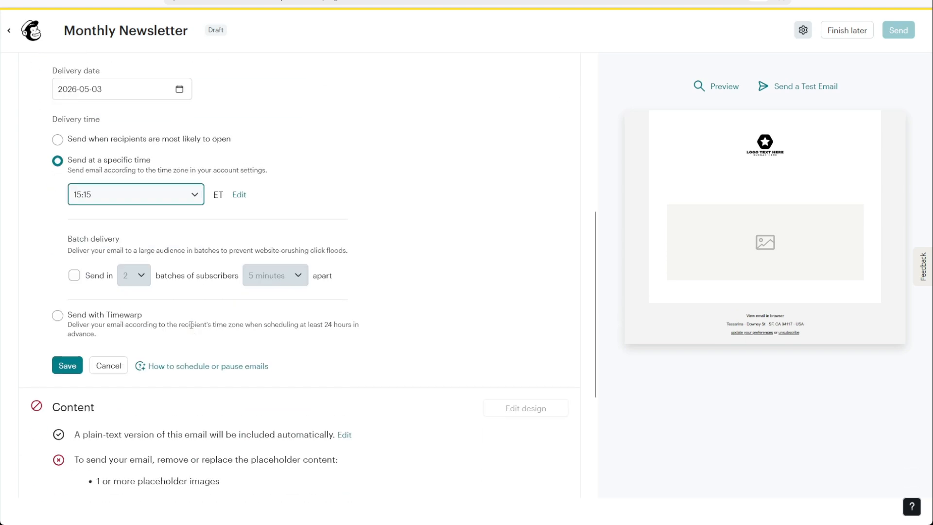
click(132, 316)
scroll(244, 314, up, 1)
click(195, 199)
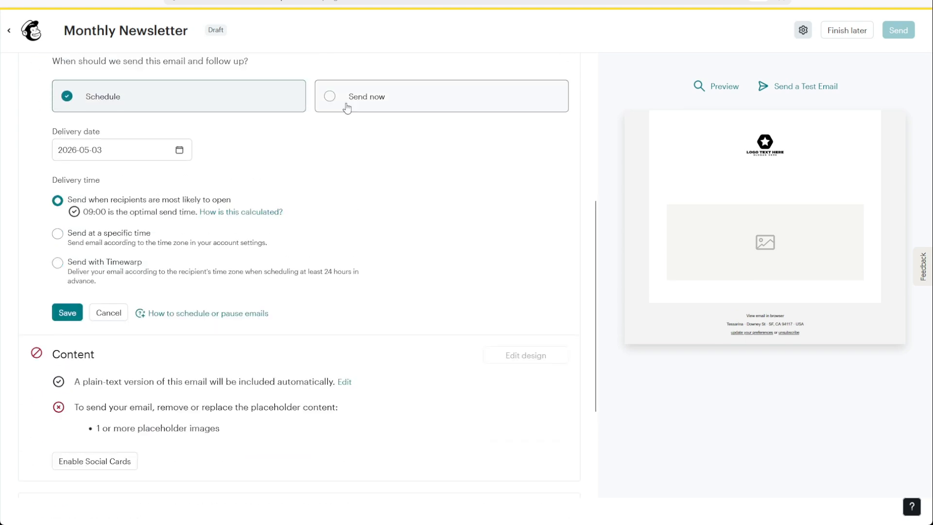
Set the campaign's send time to Send now instead of a schedule and save the Send time section.
click(347, 108)
scroll(362, 221, up, 5)
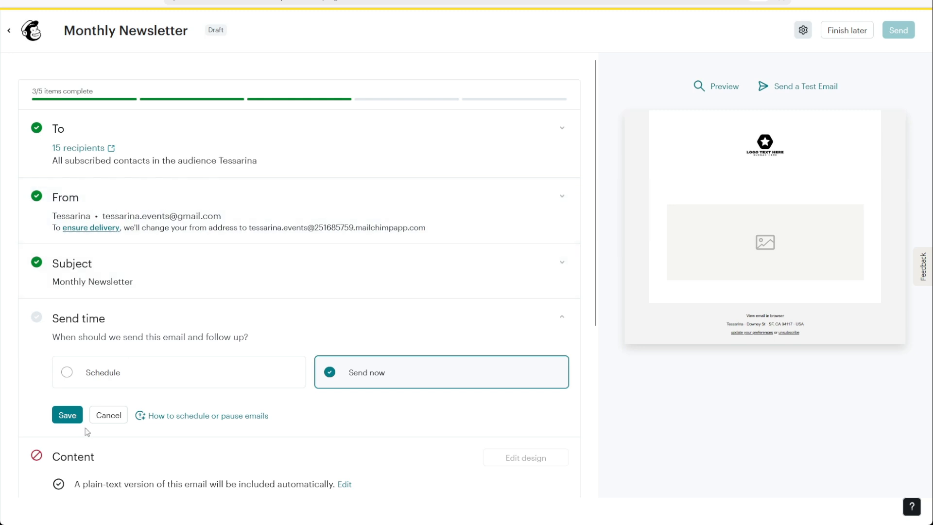
click(73, 421)
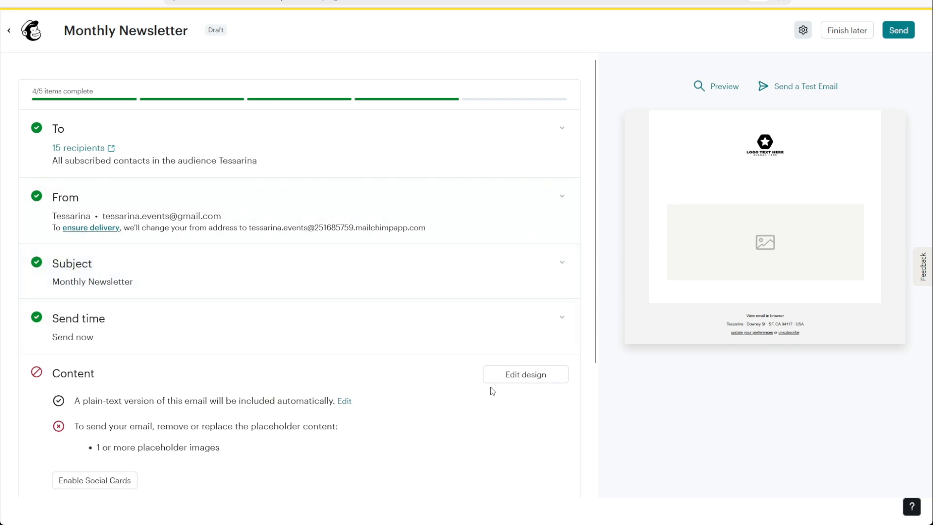
Open the email's content design for editing and select the Heading text block below the logo.
click(510, 383)
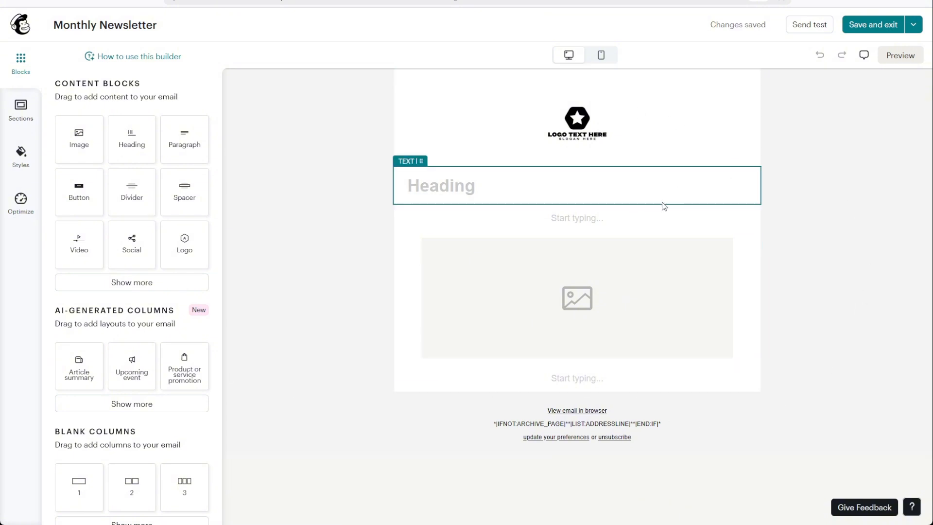
click(630, 194)
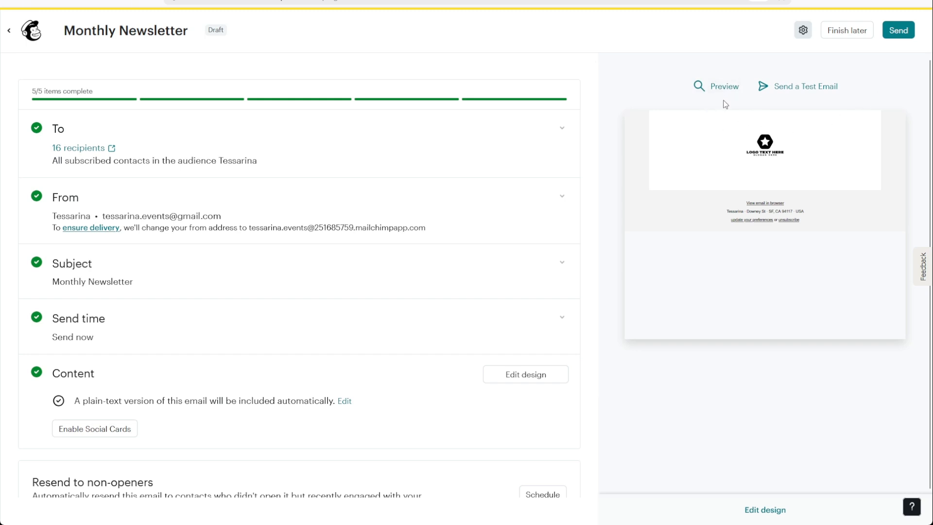
Send the Monthly Newsletter campaign to all subscribed contacts in the Tessarina audience and confirm immediate sending.
click(899, 31)
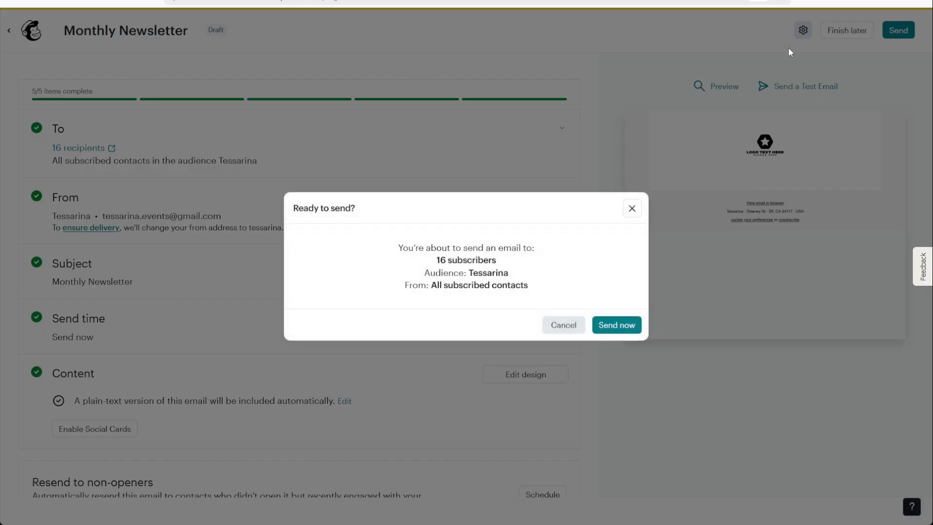
click(616, 324)
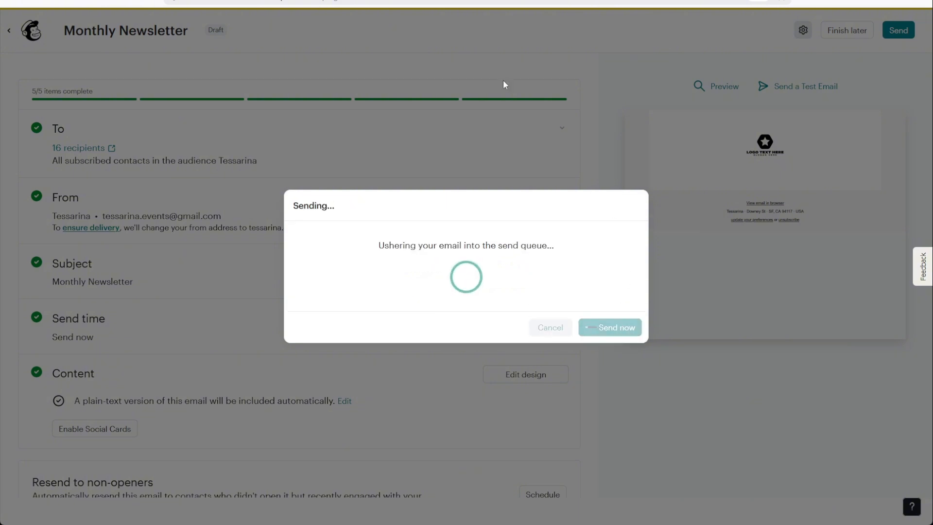